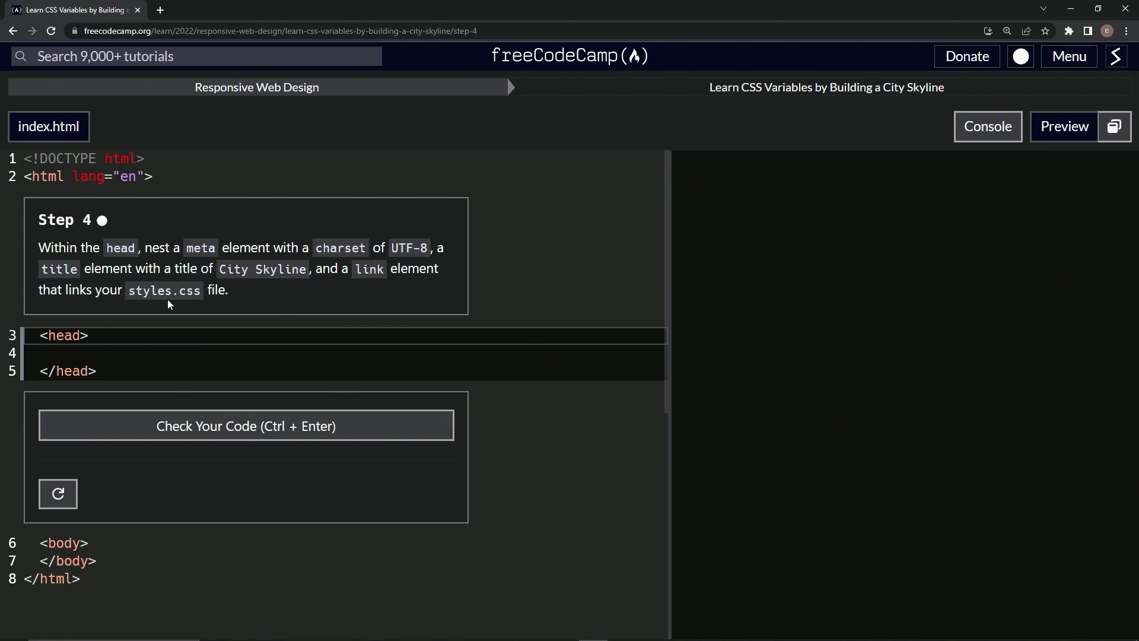
- Write <meta charset='utf-8'> on the empty line inside the head, kept on one line
click(136, 354)
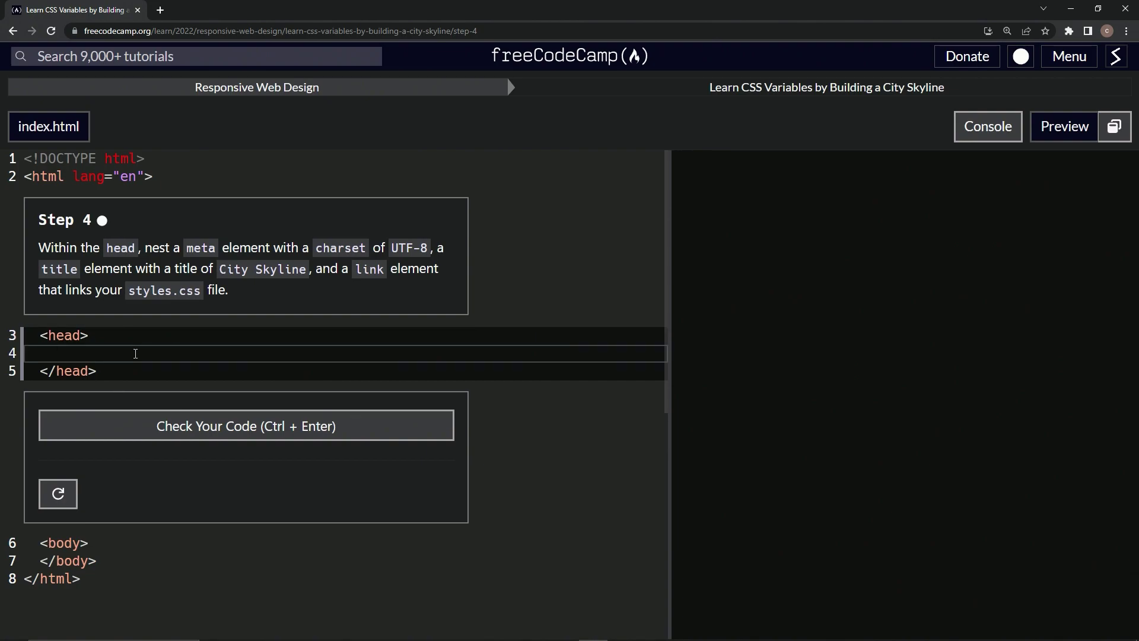
text(me)
key(BackSpace)
key(BackSpace)
text(<meta)
text(>)
text( charset=)
text('utf)
text(-8)
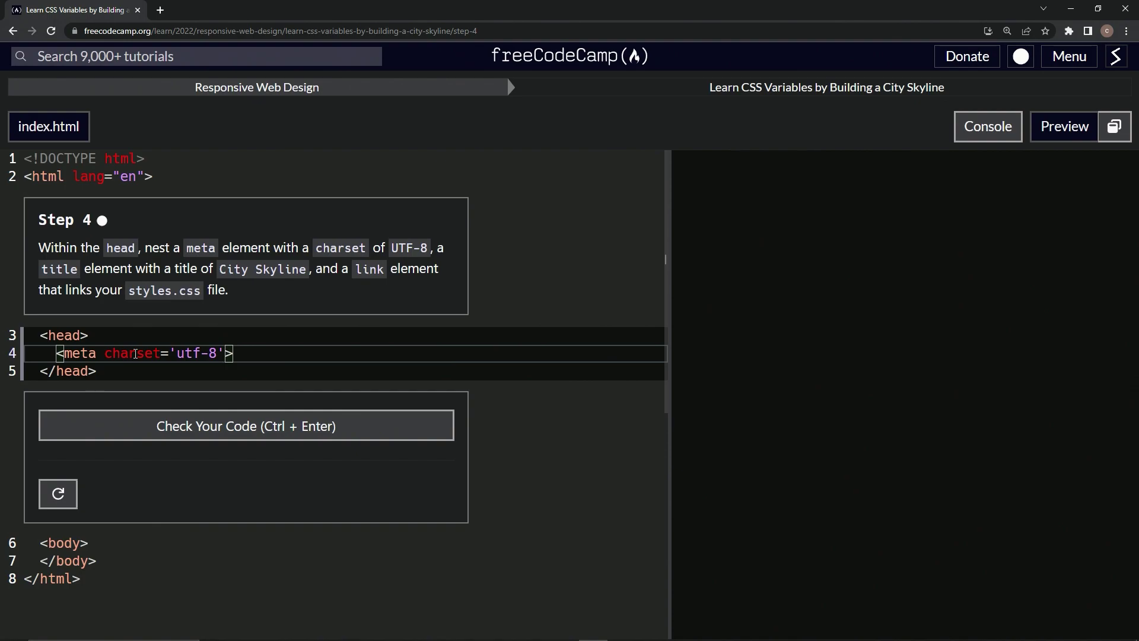
key(Return)
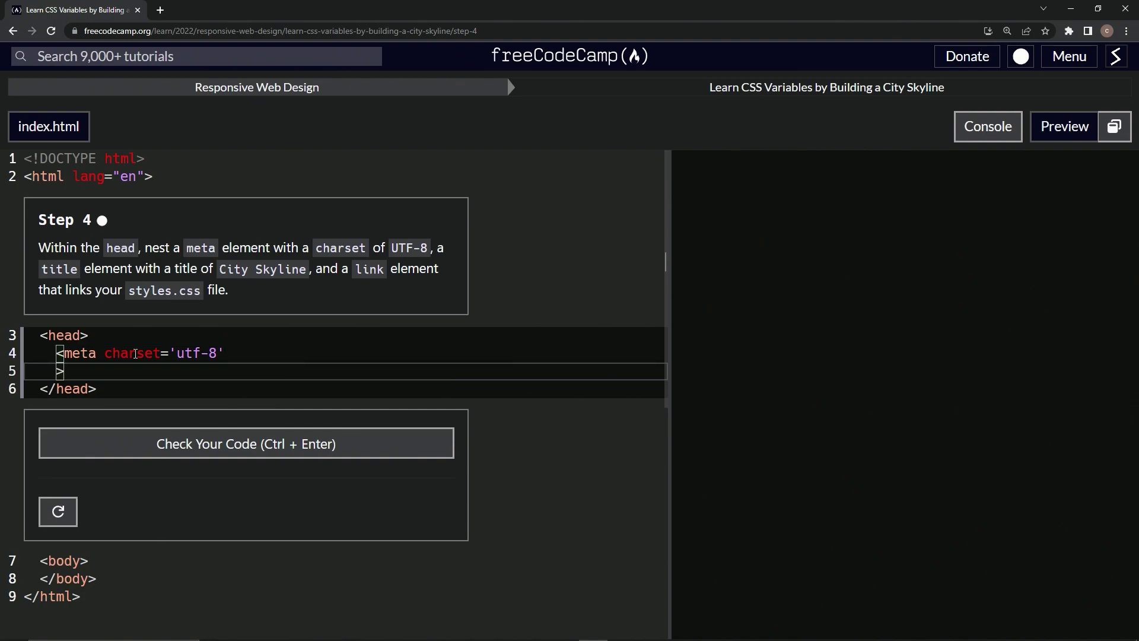
key(BackSpace)
key(BackSpace)
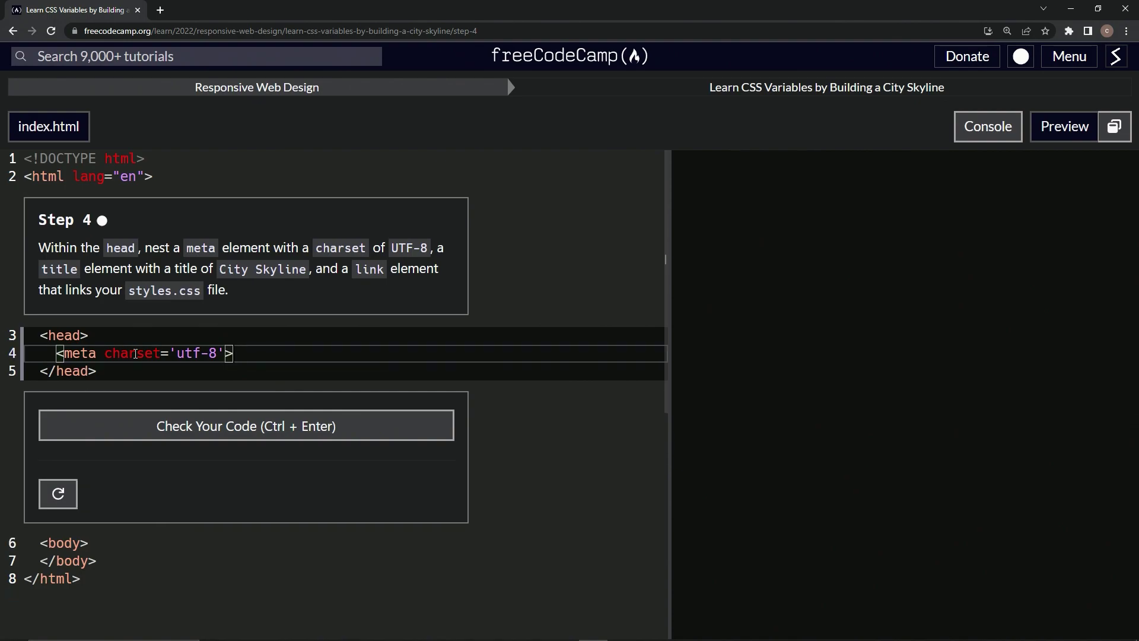
- Begin a new line below the meta tag for the City Skyline title
key(Return)
text(<tit)
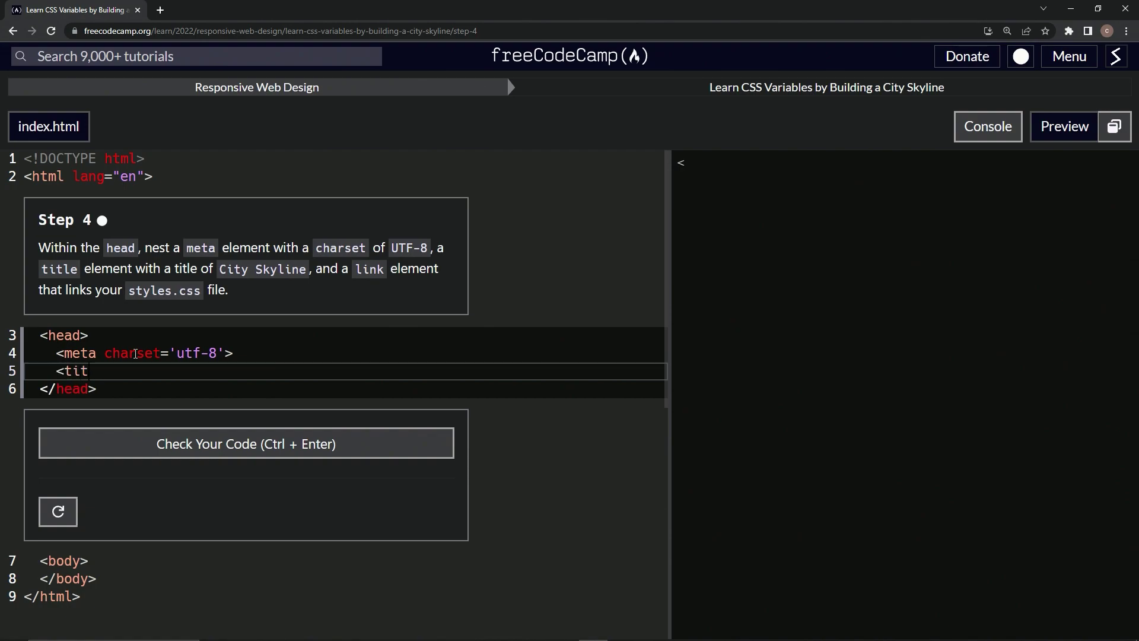
text(le><)
text(/ti)
text(tle.)
text(>)
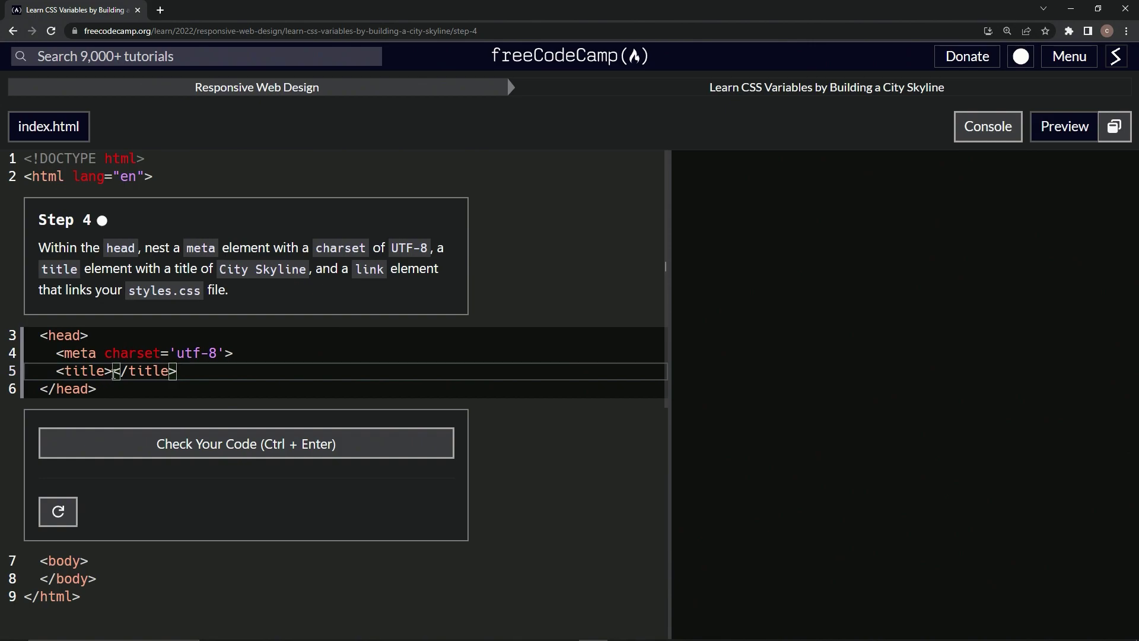
text(City Sk)
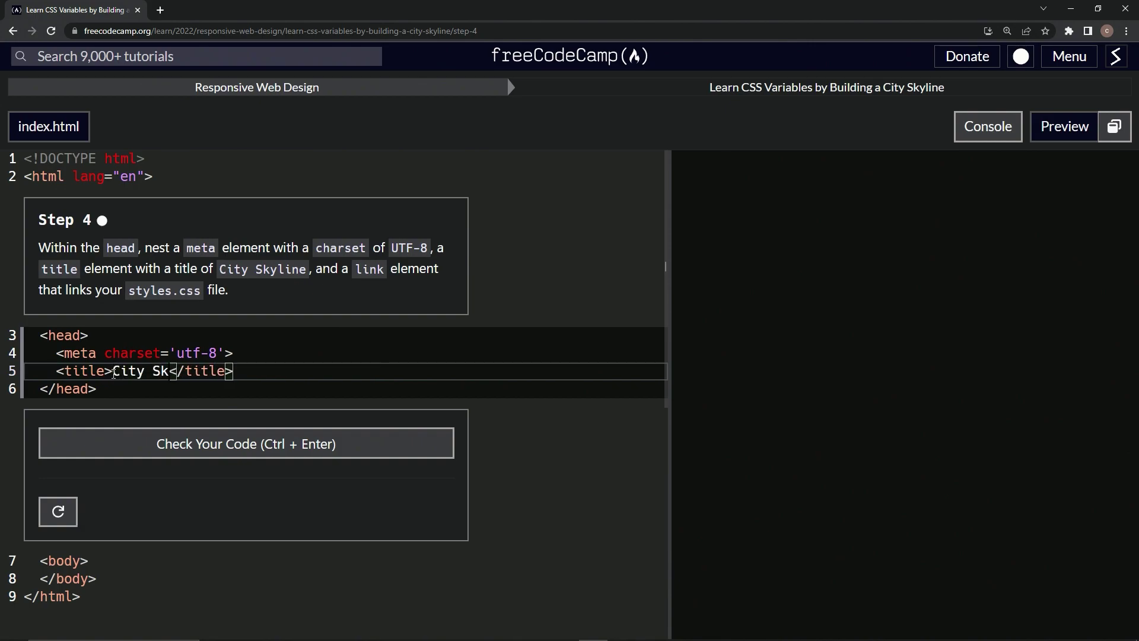
text(yline)
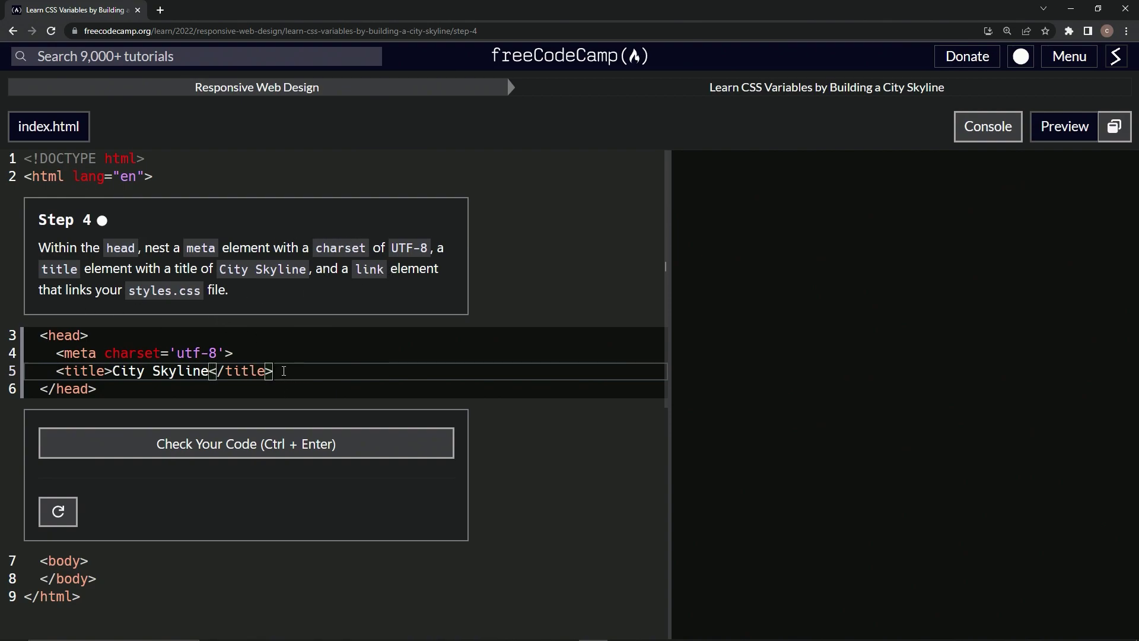
- Begin a new line below the title for the styles.css stylesheet link
key(Return)
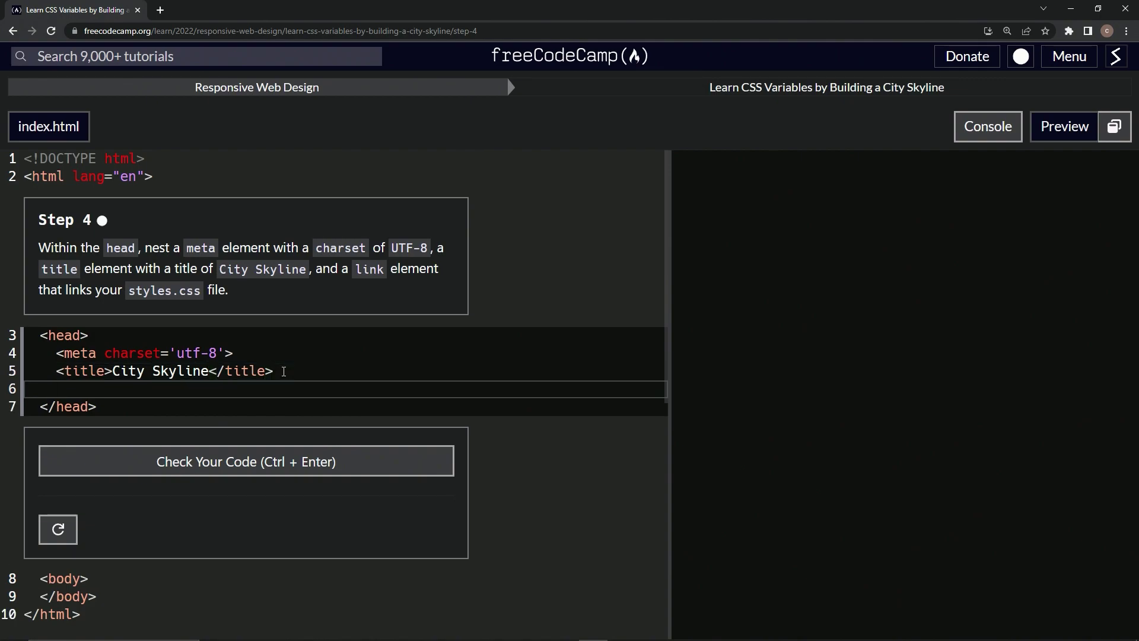
text(<l)
text(ink>)
text( rel)
text(=')
text(style)
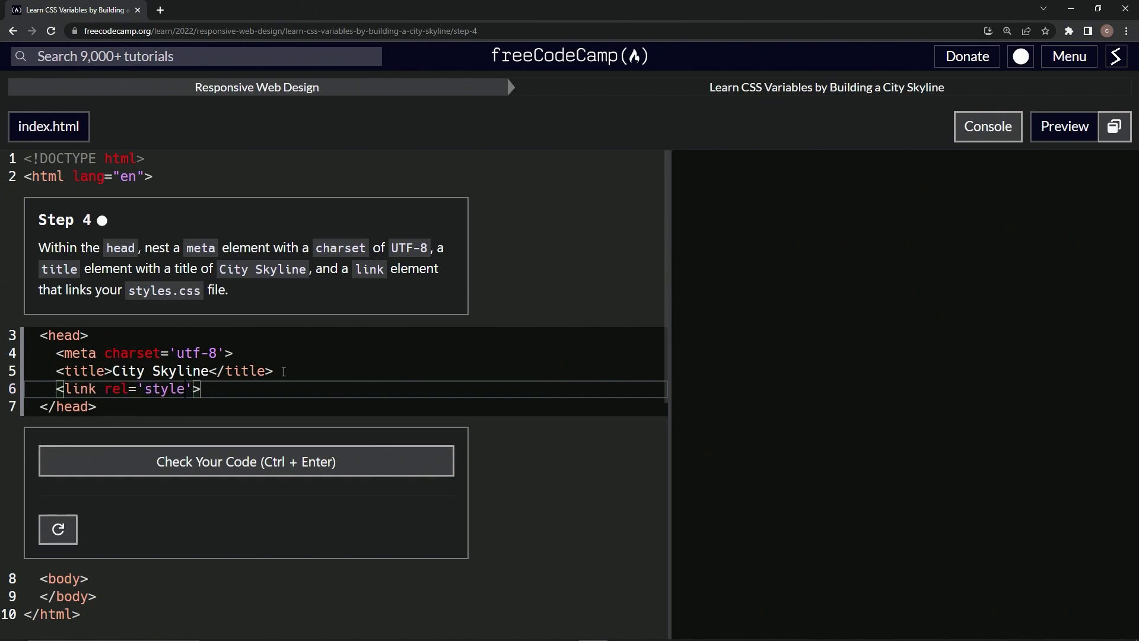
text(sheet)
text( href=)
text('sty)
text(les.css)
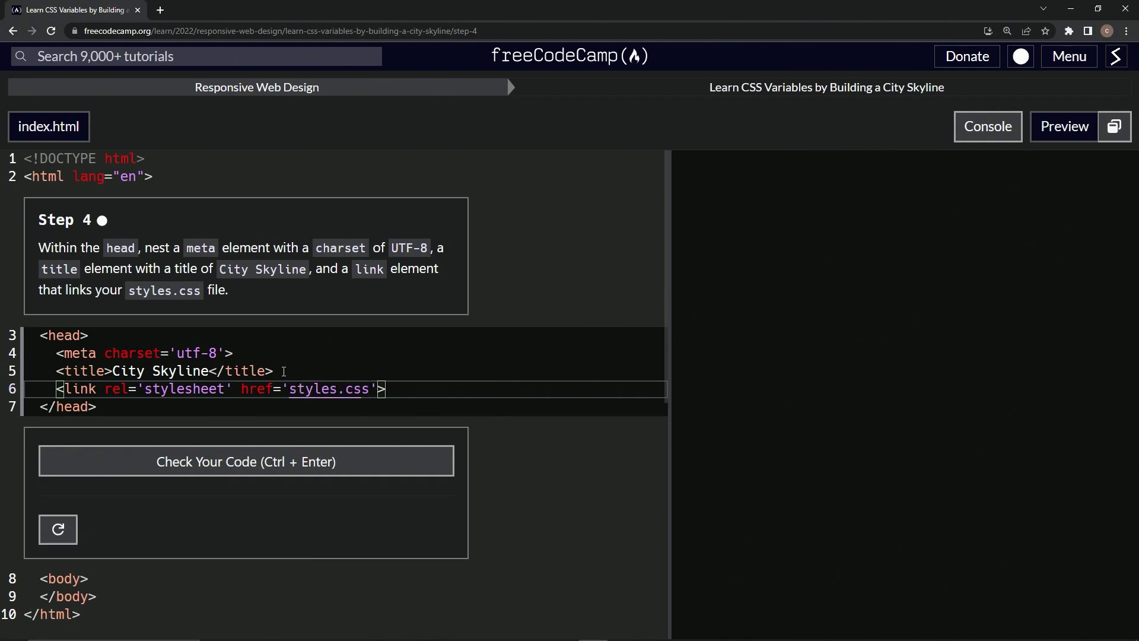
- Check the head code, then submit the passing Step 4 to open Step 5
click(267, 465)
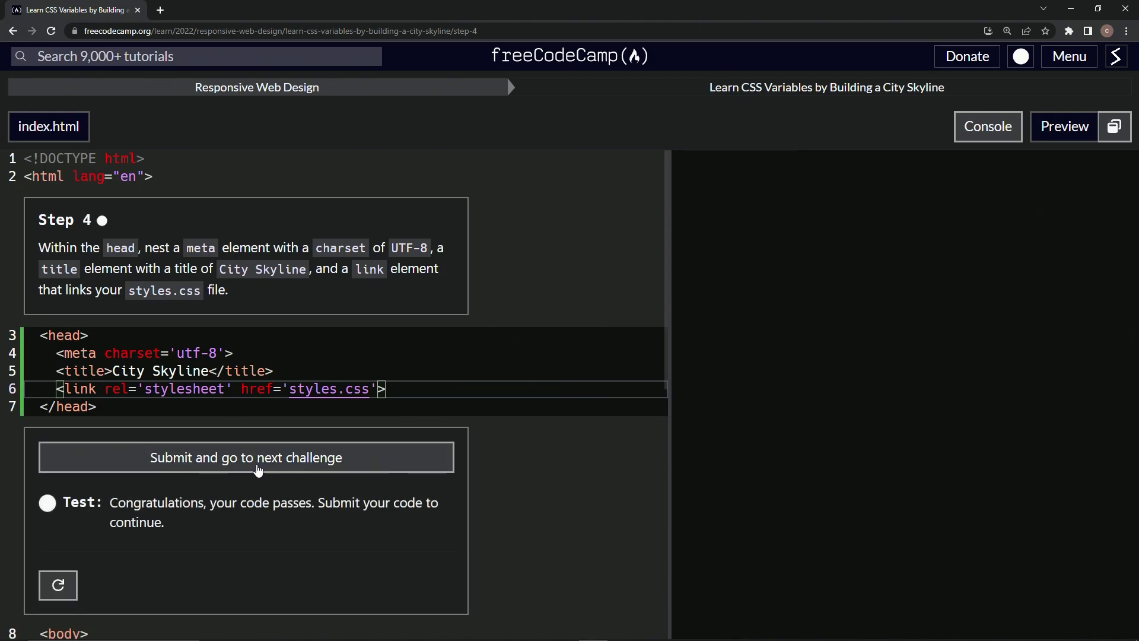
click(266, 467)
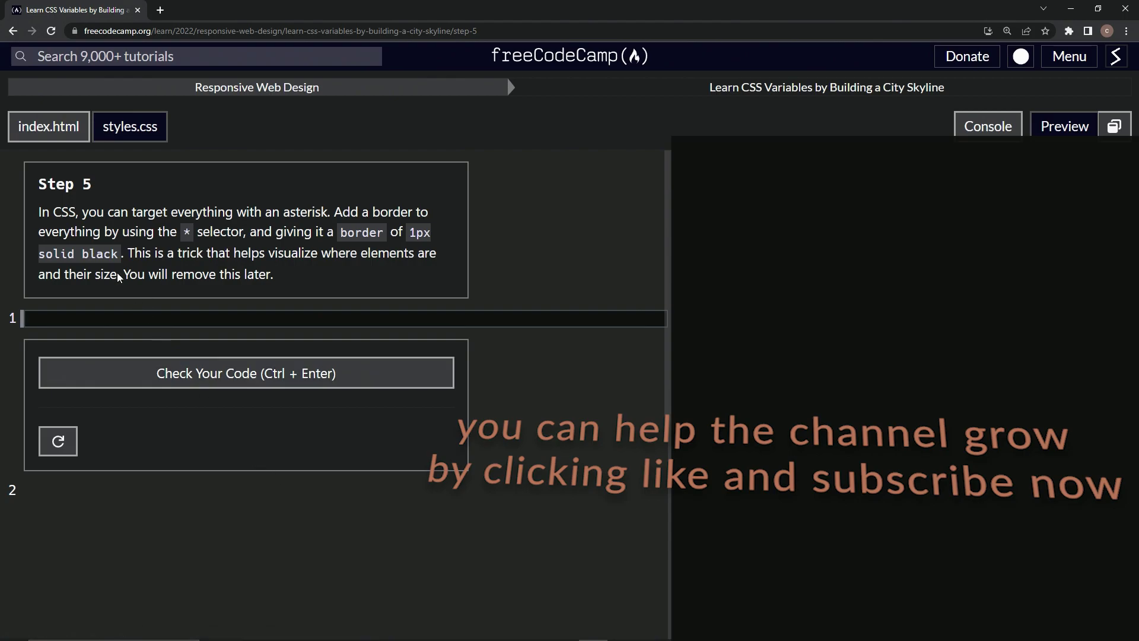